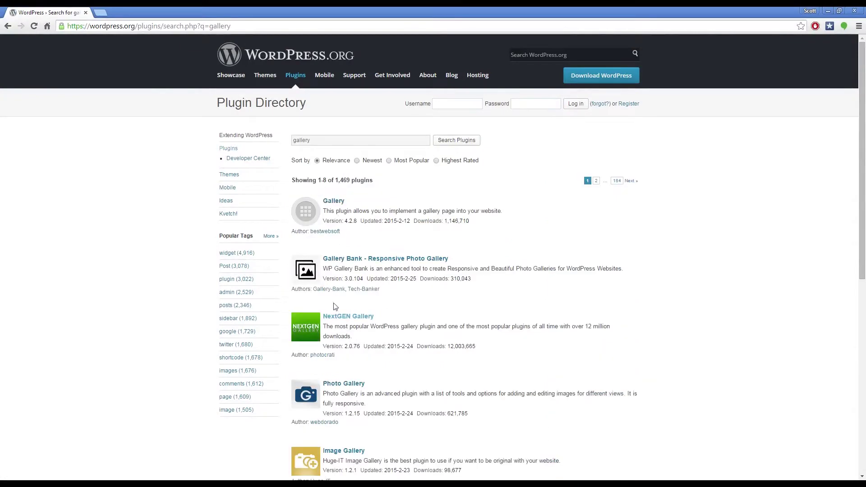
Open the NextGEN Gallery plugin page and scroll through its gallery-style screenshots
{"action": "left_click", "coordinate": [341, 317]}
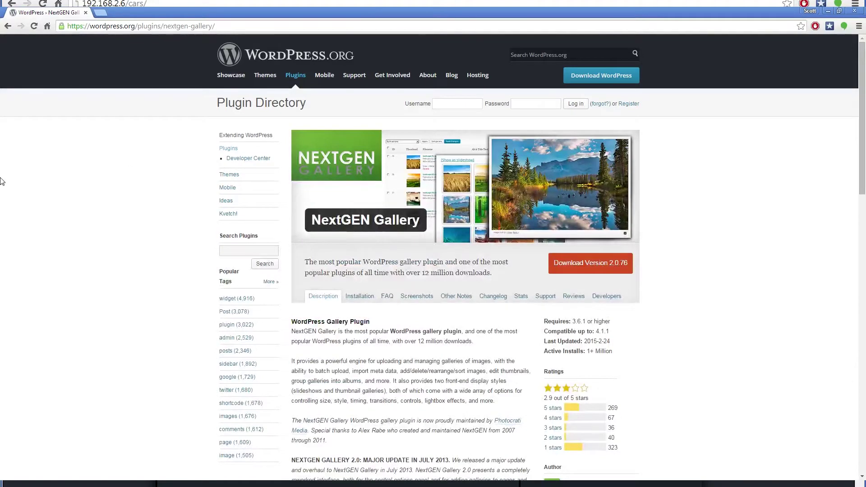
{"action": "left_click", "coordinate": [416, 296]}
{"action": "scroll", "coordinate": [420, 296], "scroll_direction": "down", "scroll_amount": 4}
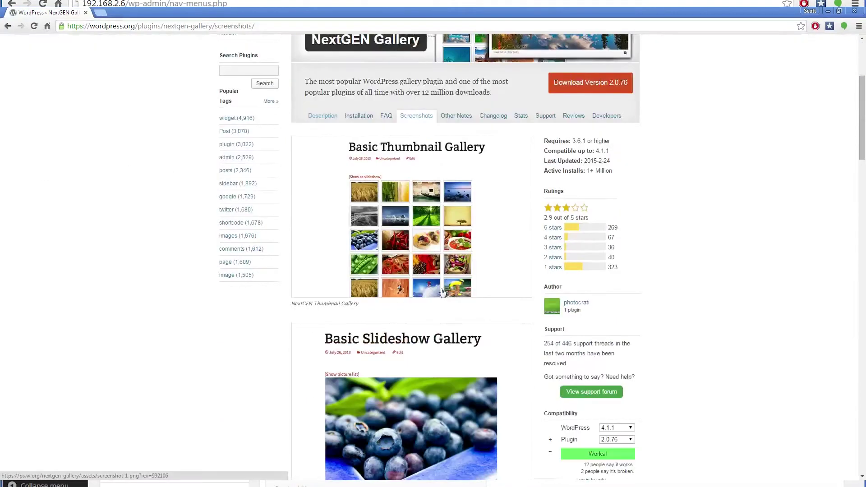
{"action": "scroll", "coordinate": [487, 279], "scroll_direction": "down", "scroll_amount": 3}
{"action": "scroll", "coordinate": [514, 270], "scroll_direction": "down", "scroll_amount": 7}
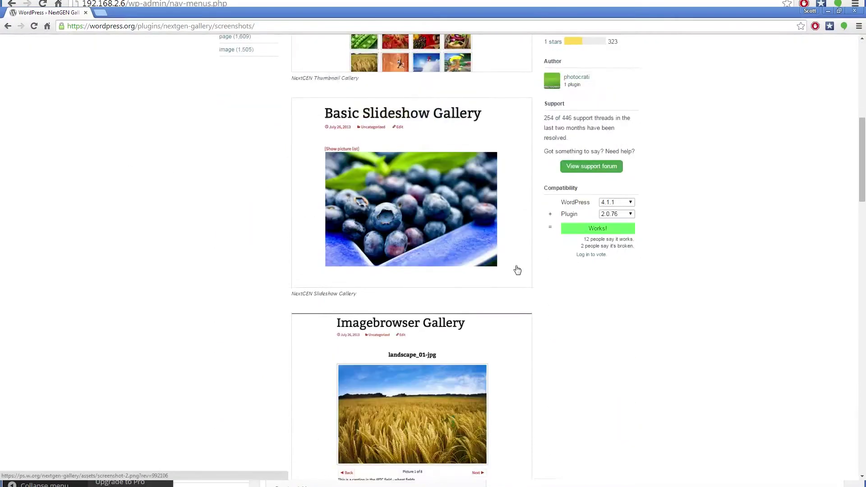
{"action": "scroll", "coordinate": [518, 273], "scroll_direction": "down", "scroll_amount": 6}
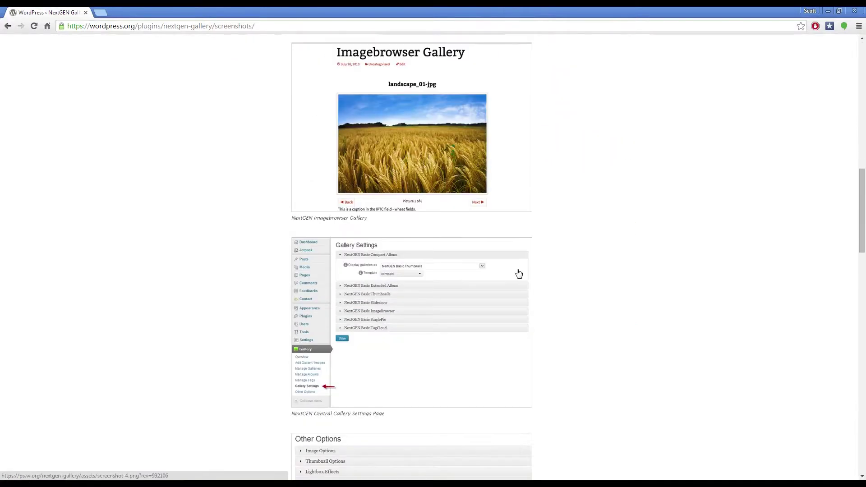
{"action": "scroll", "coordinate": [518, 273], "scroll_direction": "down", "scroll_amount": 5}
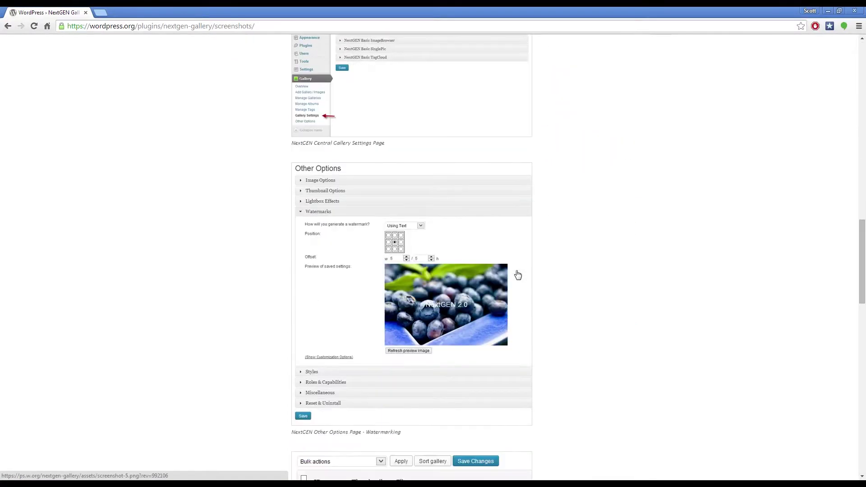
{"action": "scroll", "coordinate": [517, 277], "scroll_direction": "down", "scroll_amount": 10}
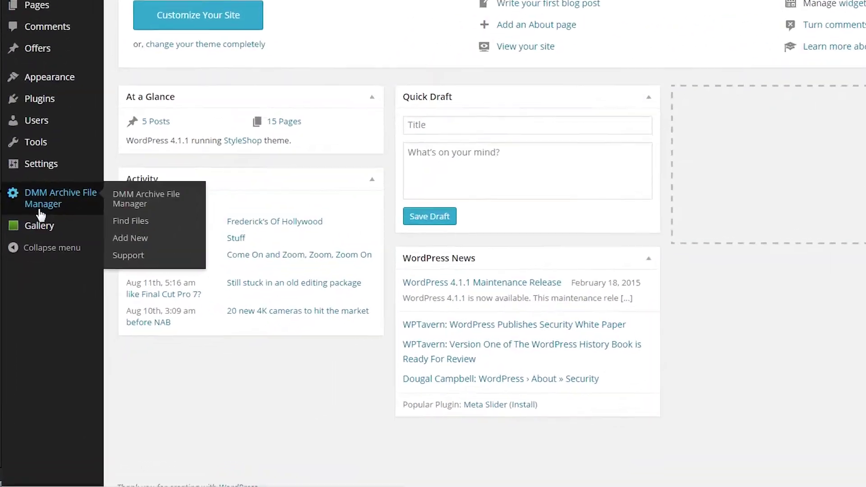
Add a new gallery named 'DMM Gallery 1' from Manage Galleries
{"action": "mouse_move", "coordinate": [27, 295]}
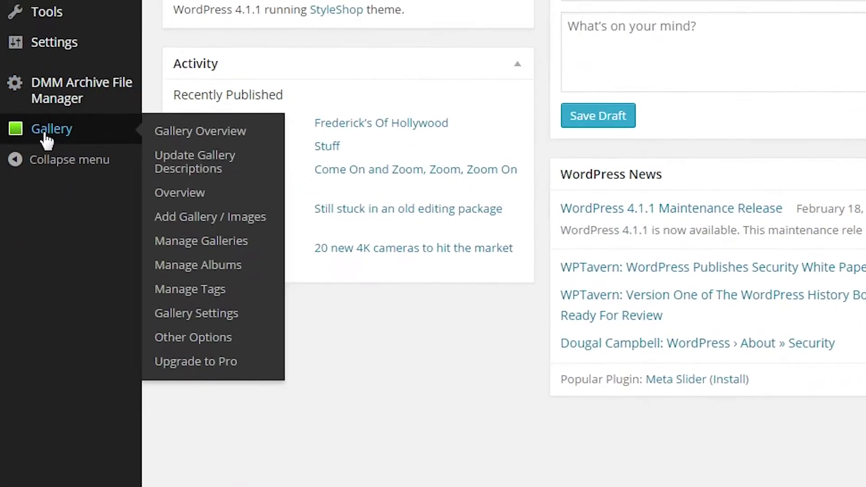
{"action": "left_click", "coordinate": [190, 243]}
{"action": "left_click", "coordinate": [474, 33]}
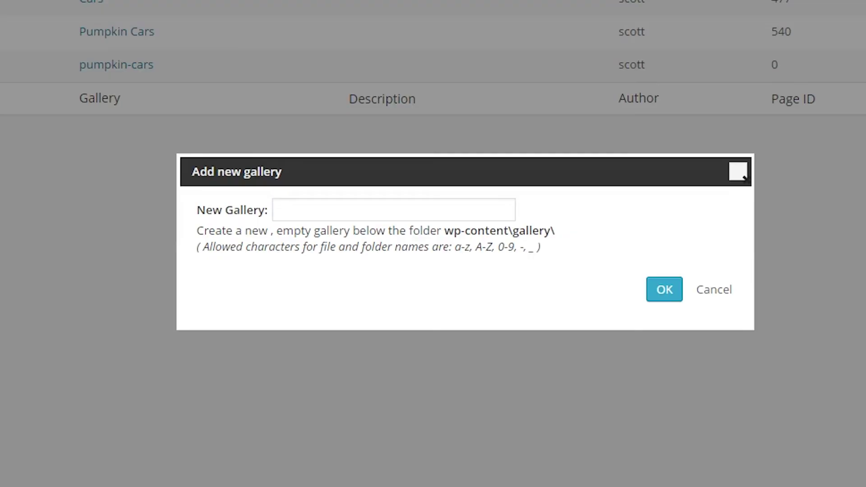
{"action": "left_click", "coordinate": [286, 211]}
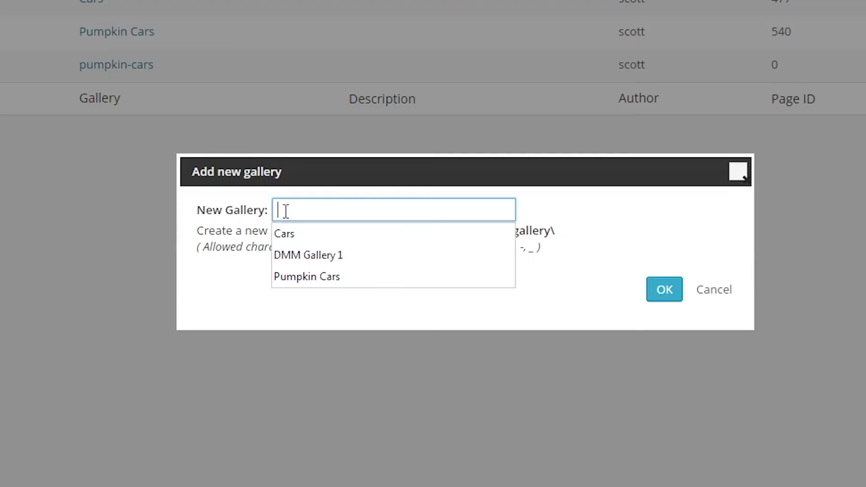
{"action": "type", "text": "DMM Gallery 1"}
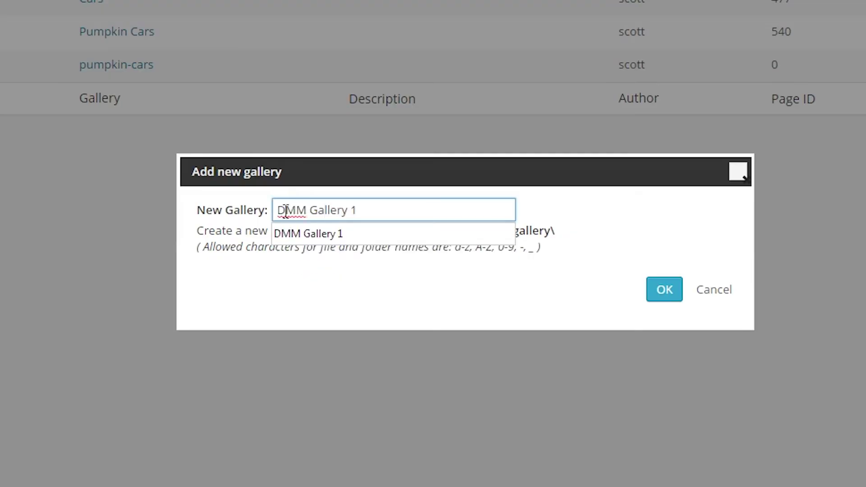
{"action": "key", "text": "Return"}
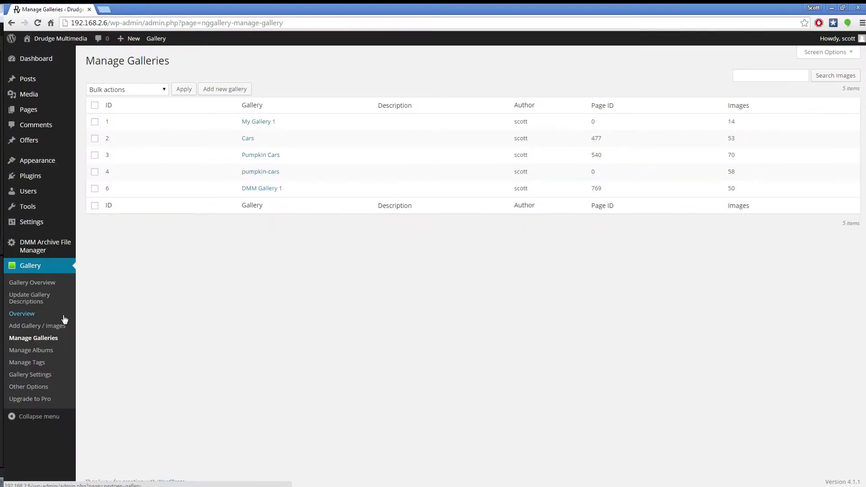
{"action": "left_click", "coordinate": [49, 324]}
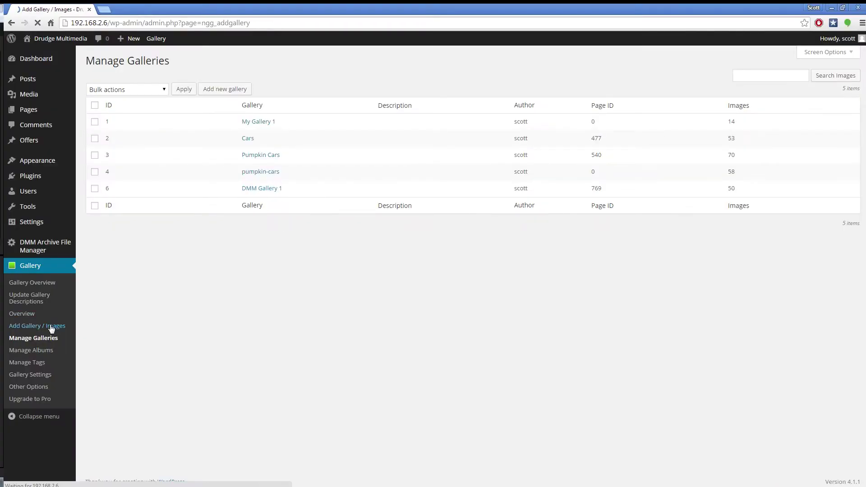
Queue all 21 Cars folder photos for DMM Gallery 1 and start the upload
{"action": "left_click", "coordinate": [161, 98]}
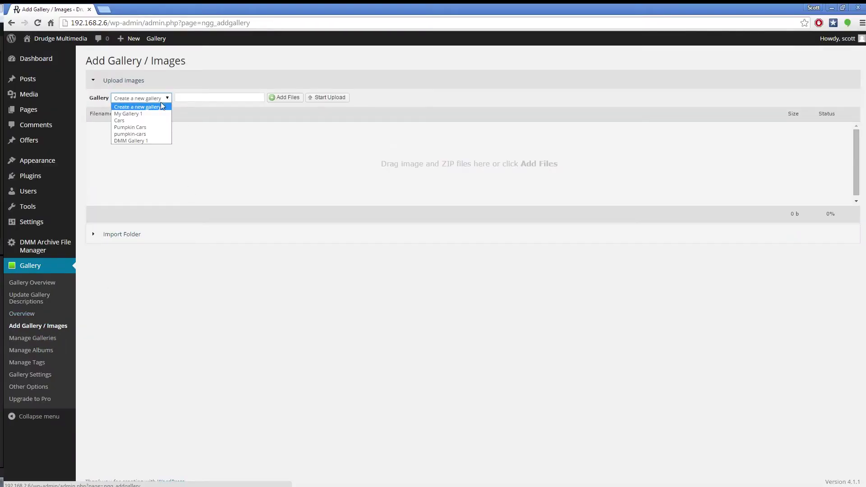
{"action": "left_click", "coordinate": [127, 141]}
{"action": "left_click", "coordinate": [192, 97]}
{"action": "key", "text": "ctrl+a"}
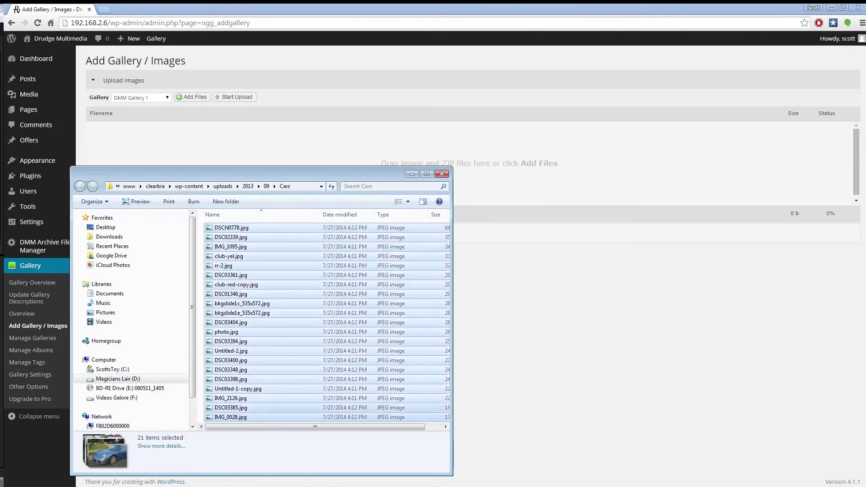
{"action": "key", "text": "Return"}
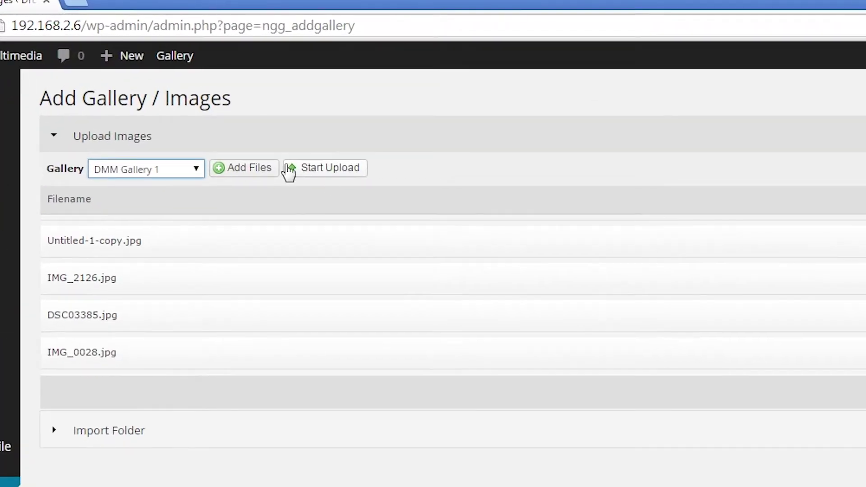
{"action": "left_click", "coordinate": [331, 172]}
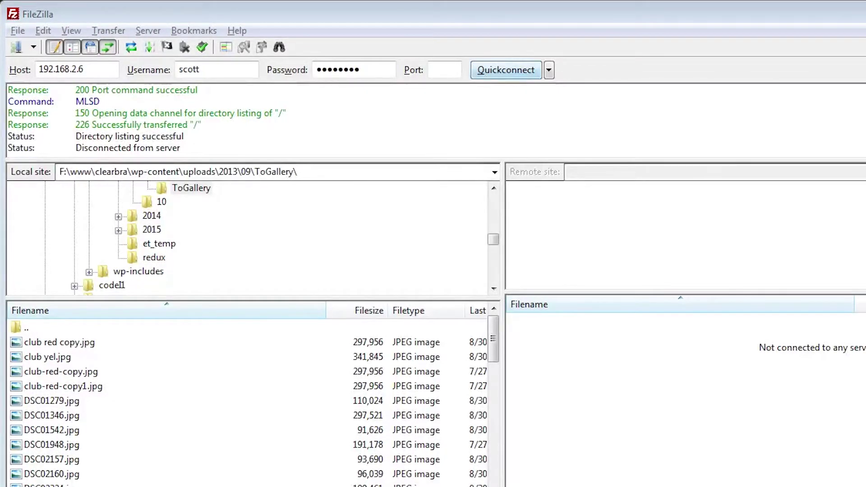
Quickconnect FileZilla to 192.168.2.6 and list the server's root folder
{"action": "left_click", "coordinate": [504, 74]}
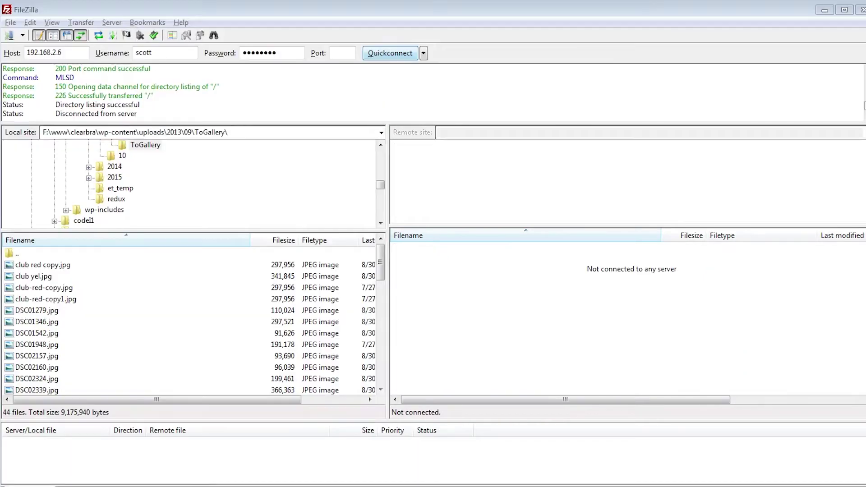
{"action": "left_click", "coordinate": [390, 54]}
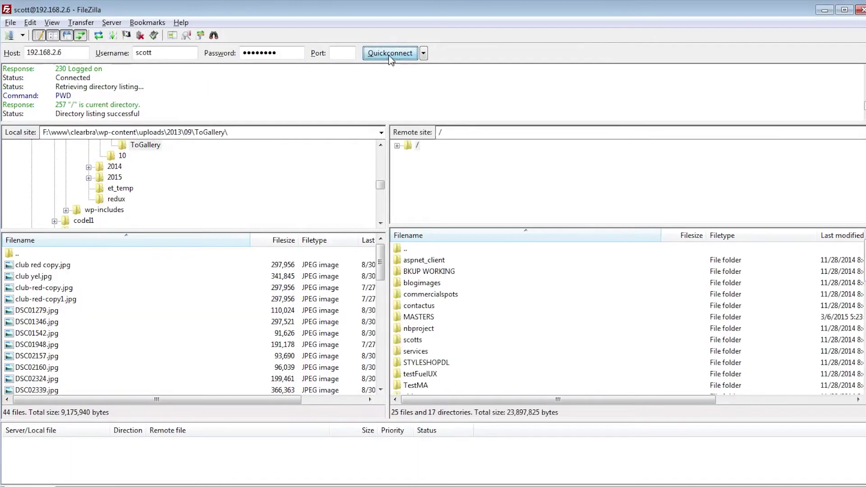
{"action": "left_click", "coordinate": [466, 324]}
Browse the remote pane to wp-content/gallery/dmm-gallery-1 and refresh its listing
{"action": "scroll", "coordinate": [464, 326], "scroll_direction": "down", "scroll_amount": 4}
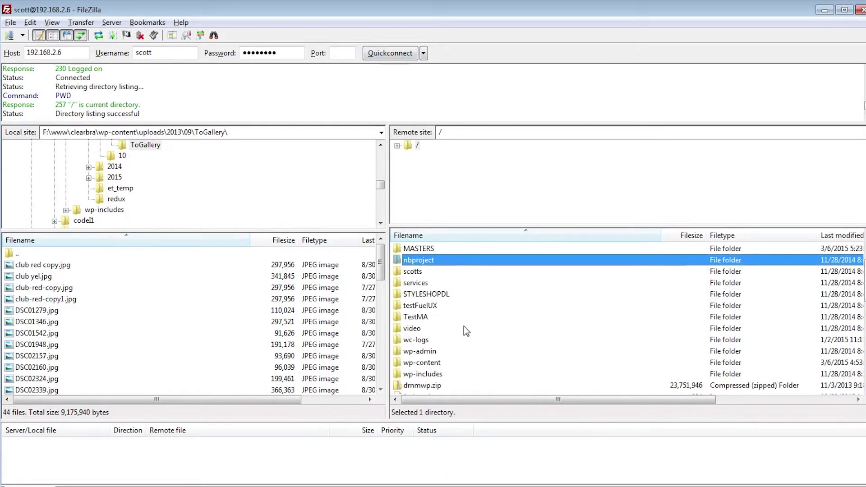
{"action": "double_click", "coordinate": [421, 296]}
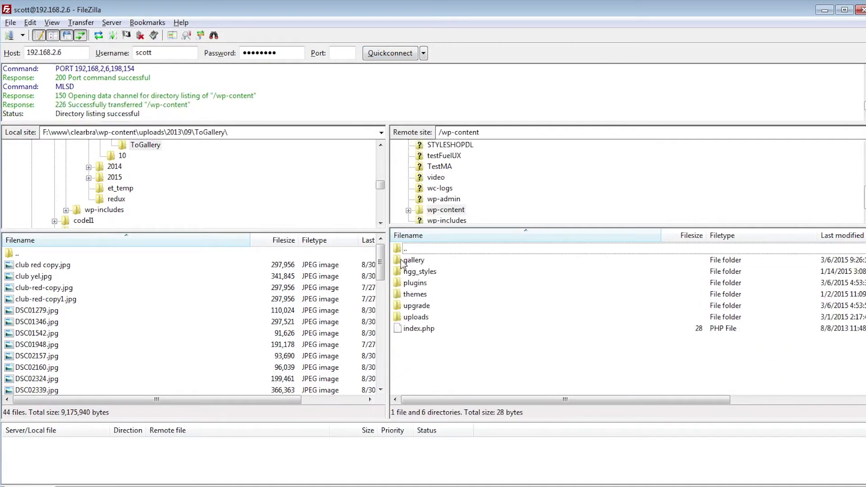
{"action": "double_click", "coordinate": [410, 260]}
{"action": "double_click", "coordinate": [420, 271]}
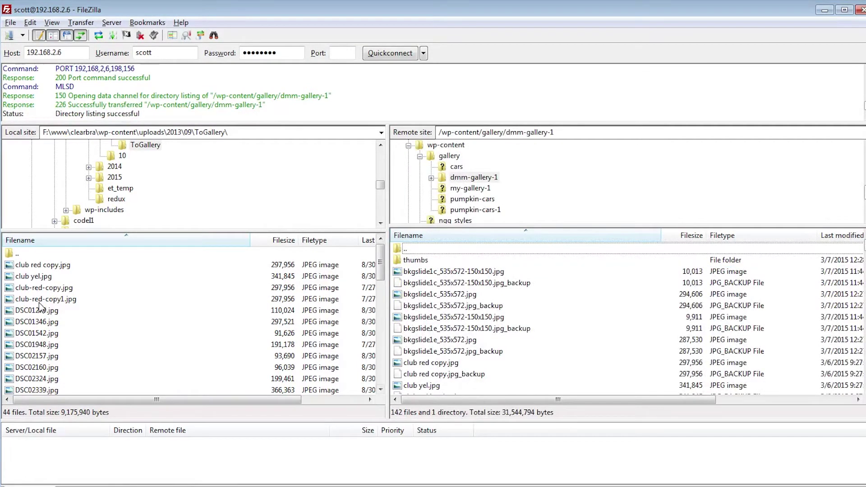
{"action": "left_click", "coordinate": [423, 272]}
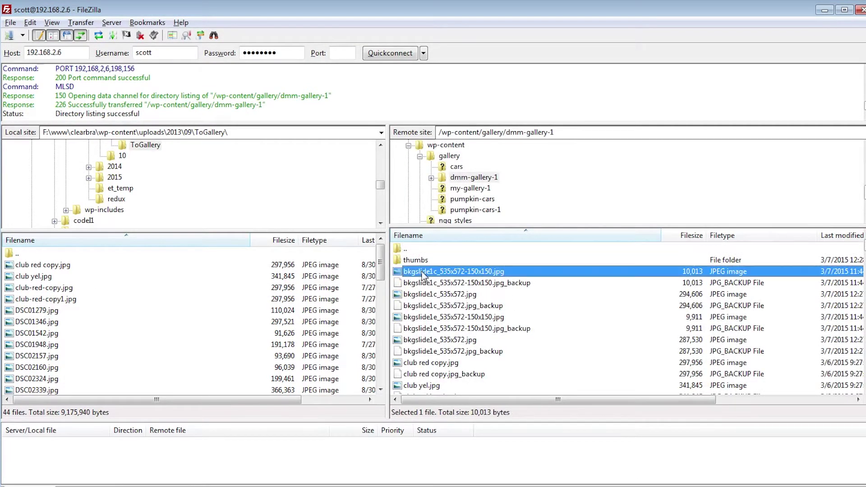
{"action": "scroll", "coordinate": [426, 315], "scroll_direction": "down", "scroll_amount": 8}
{"action": "scroll", "coordinate": [419, 353], "scroll_direction": "down", "scroll_amount": 10}
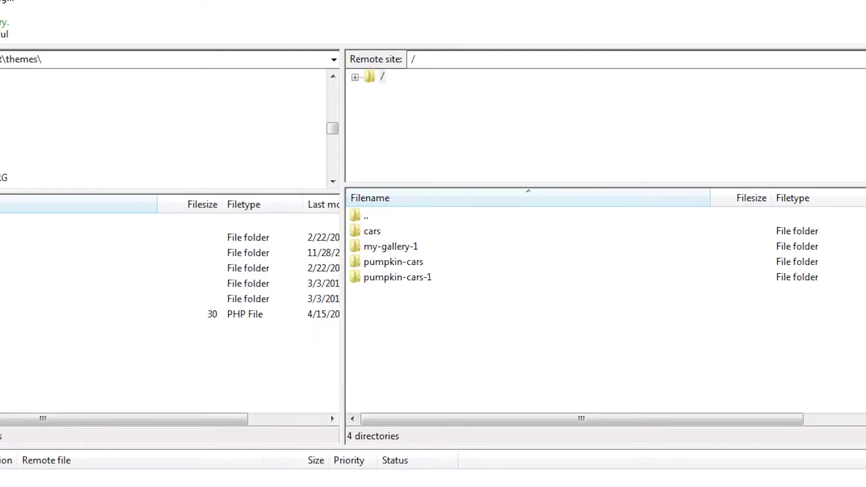
{"action": "right_click", "coordinate": [443, 313]}
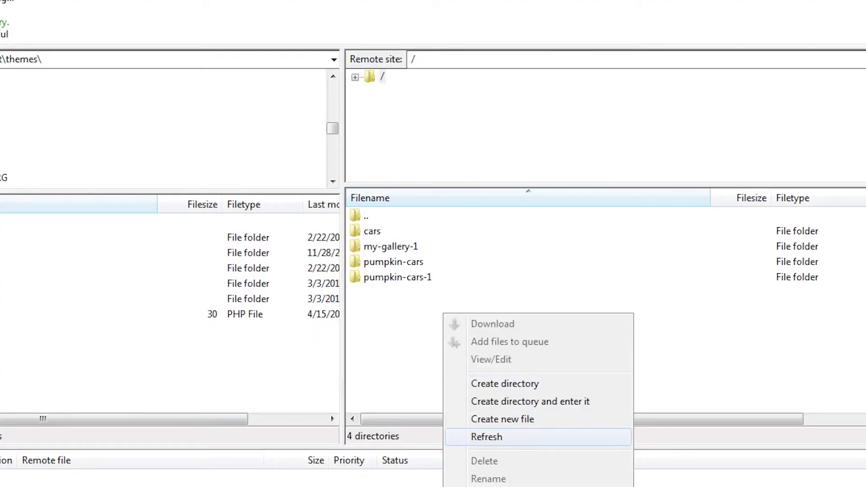
{"action": "left_click", "coordinate": [480, 437]}
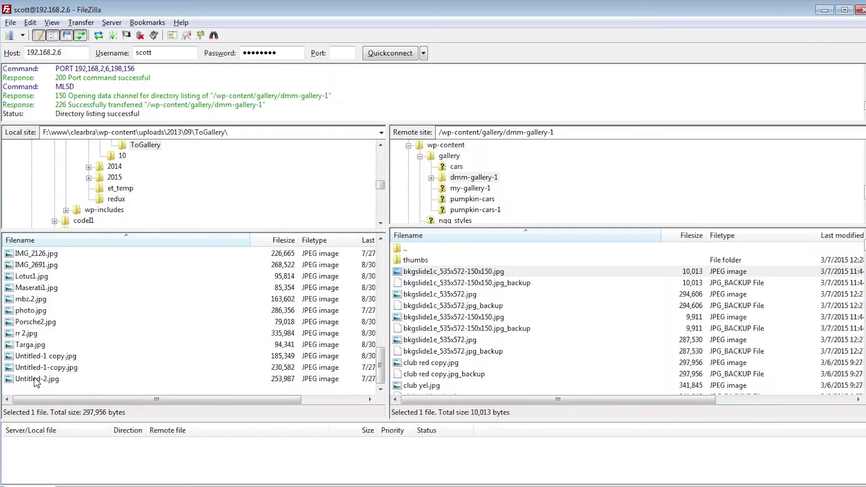
Select every photo in the local ToGallery folder and upload them to dmm-gallery-1
{"action": "key", "text": "ctrl+a"}
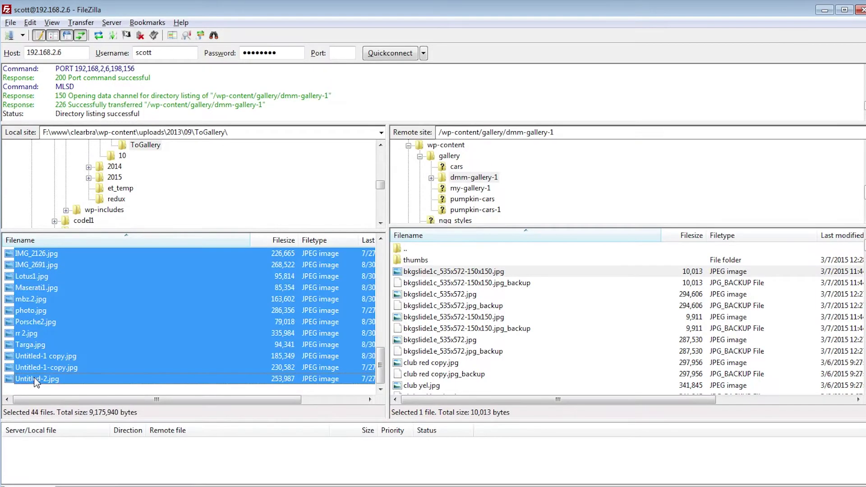
{"action": "right_click", "coordinate": [36, 380]}
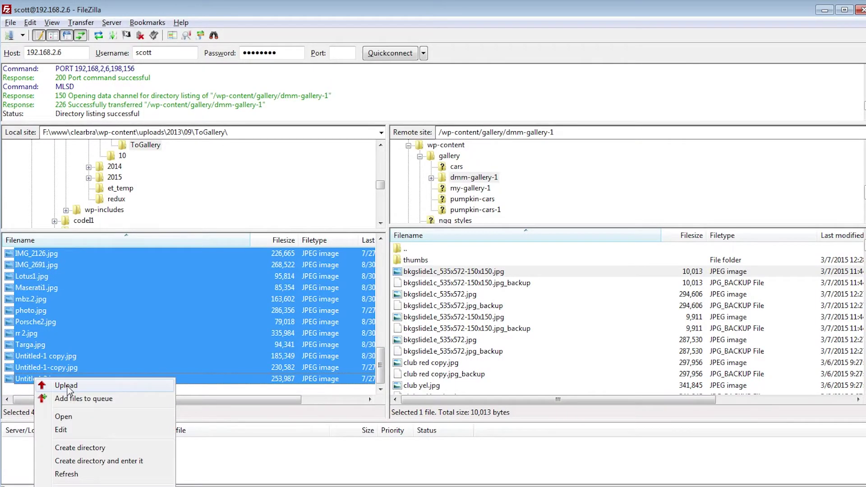
{"action": "left_click", "coordinate": [66, 386]}
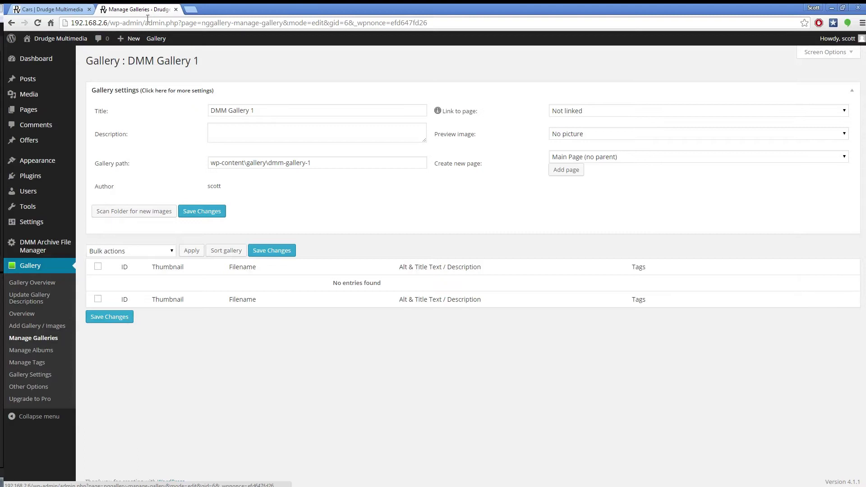
Scan the DMM Gallery 1 folder to import its 44 uploaded pictures
{"action": "left_click", "coordinate": [144, 216]}
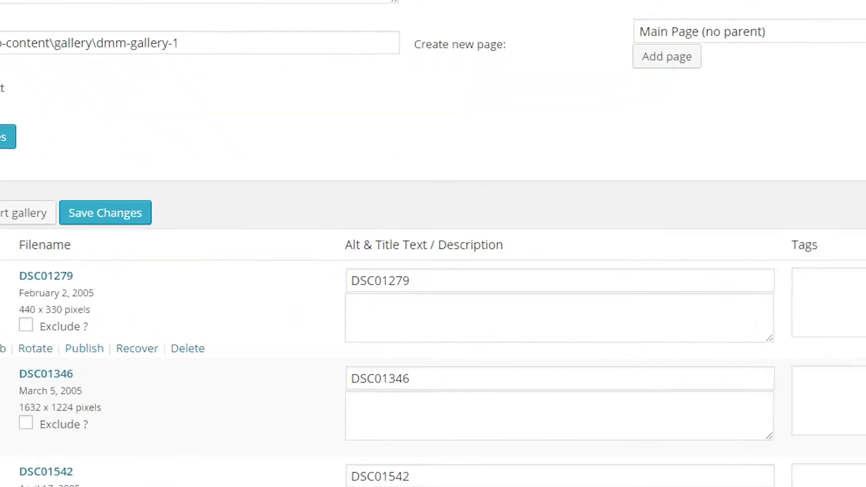
{"action": "left_click", "coordinate": [428, 305]}
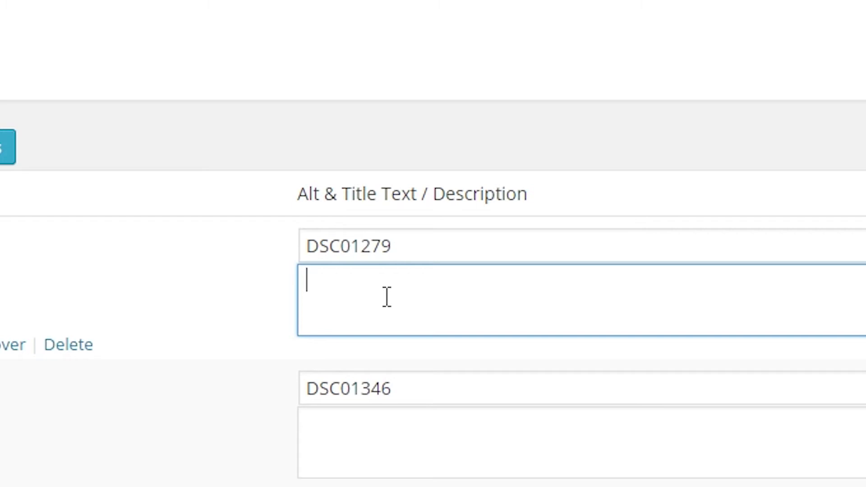
Clear the test 'My car' description, fill all 44 descriptions from filenames, and reopen DMM Gallery 1
{"action": "type", "text": "My car 1"}
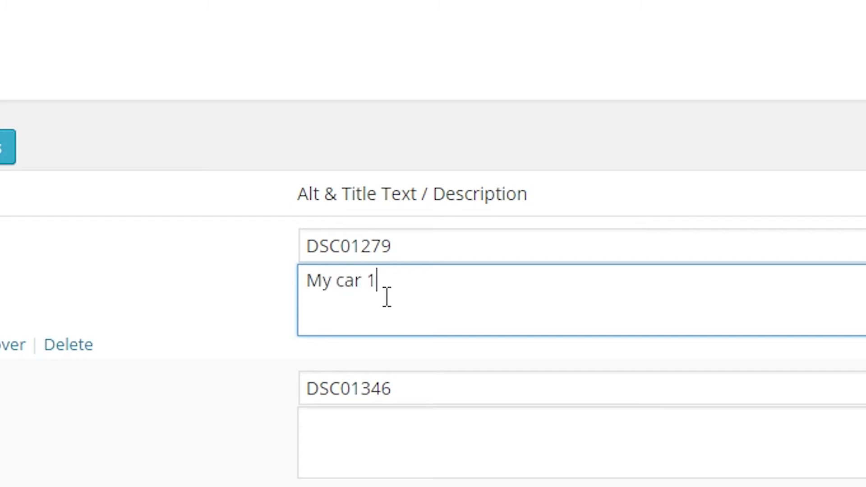
{"action": "key", "text": "BackSpace"}
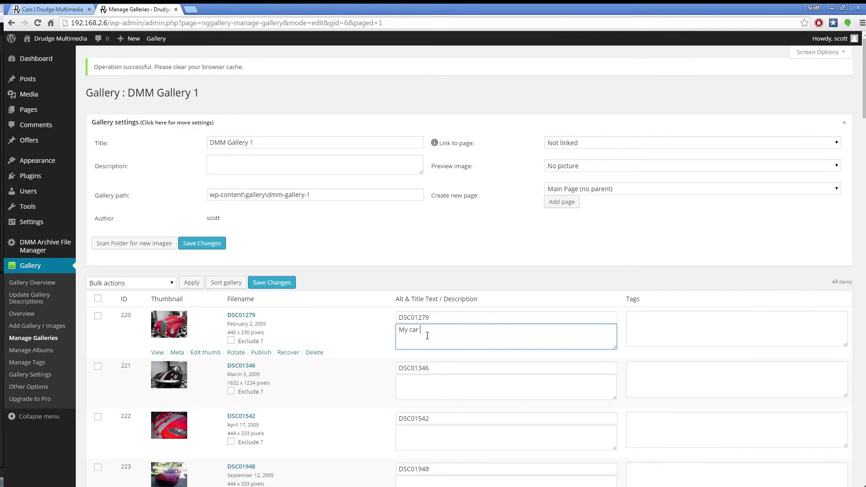
{"action": "key", "text": "BackSpace"}
{"action": "key", "text": "BackSpace"}
{"action": "key", "text": "BackSpace"}
{"action": "key", "text": "BackSpace"}
{"action": "key", "text": "BackSpace"}
{"action": "key", "text": "BackSpace"}
{"action": "key", "text": "BackSpace"}
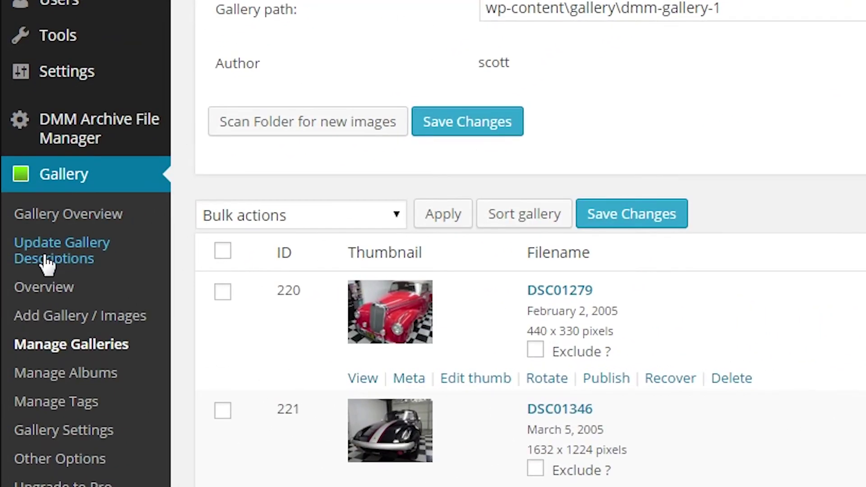
{"action": "left_click", "coordinate": [47, 263]}
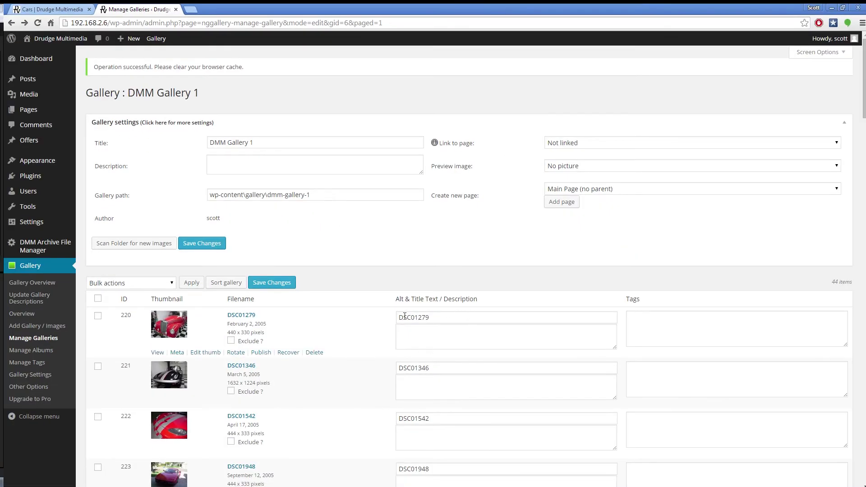
{"action": "left_click", "coordinate": [46, 341]}
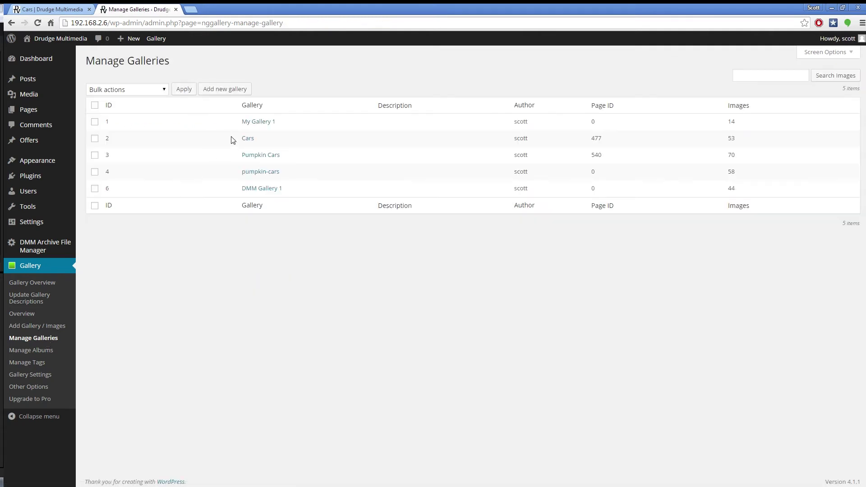
{"action": "left_click", "coordinate": [266, 189]}
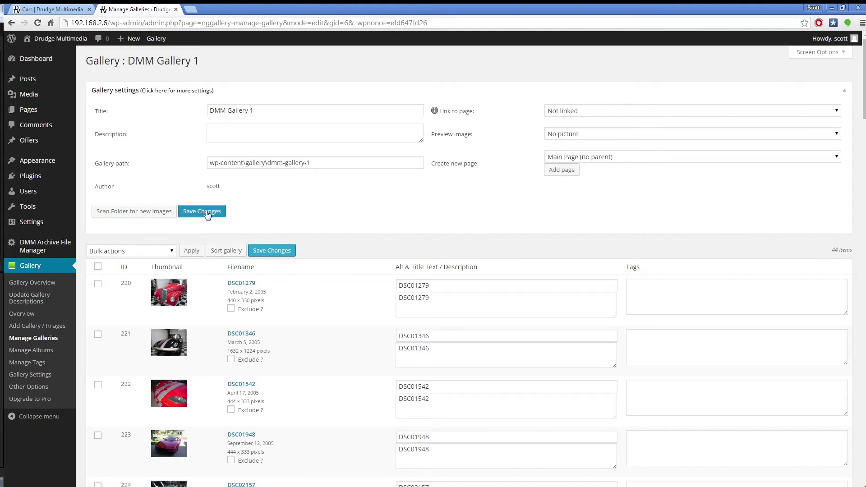
Save the gallery, add a new DMM Gallery 1 page, and view All Pages
{"action": "left_click", "coordinate": [207, 213]}
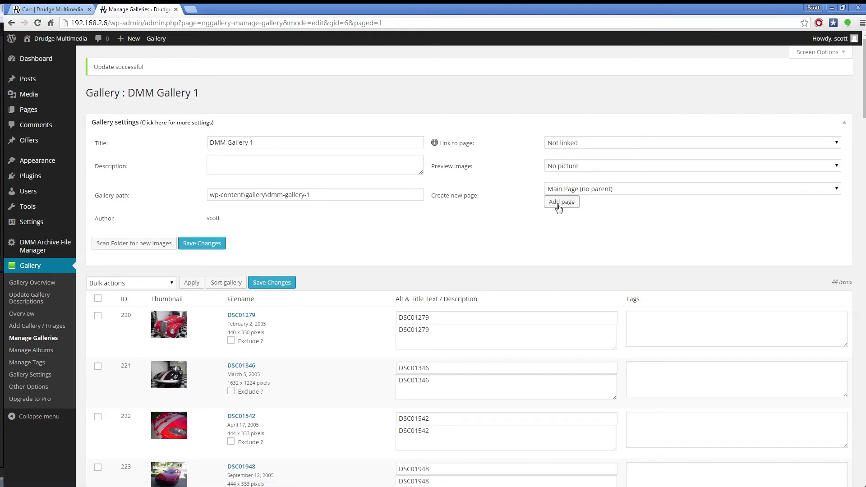
{"action": "left_click", "coordinate": [558, 208]}
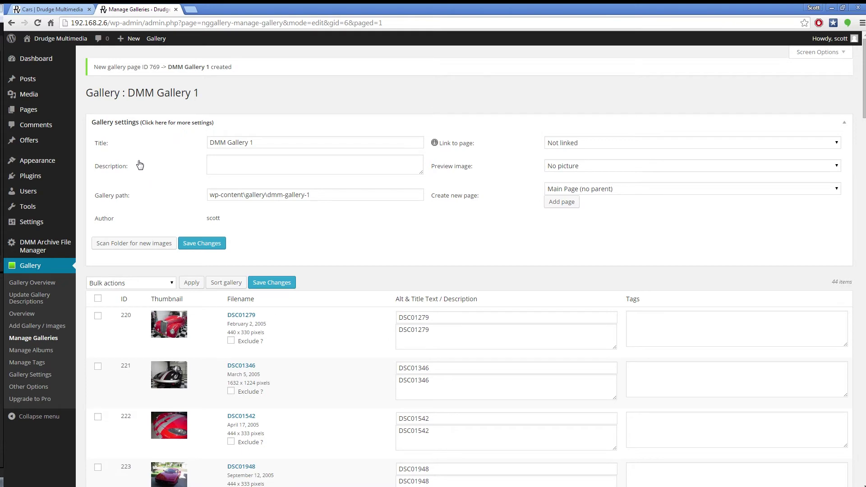
{"action": "mouse_move", "coordinate": [33, 116]}
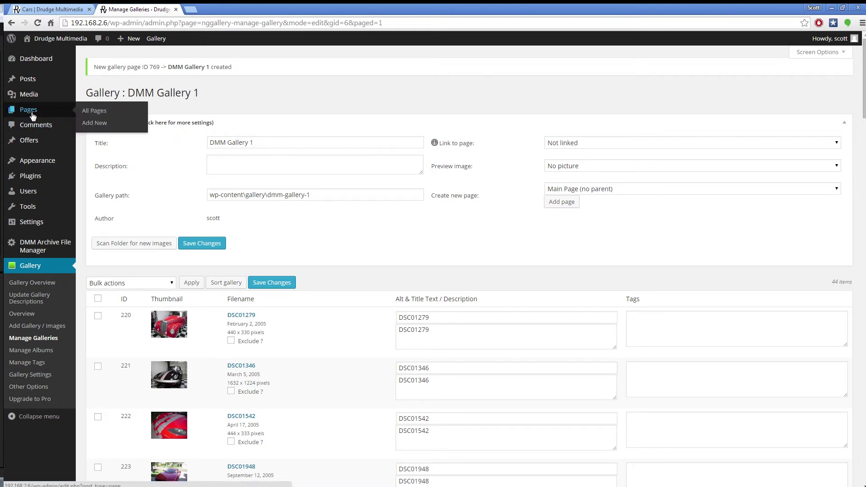
{"action": "left_click", "coordinate": [100, 114]}
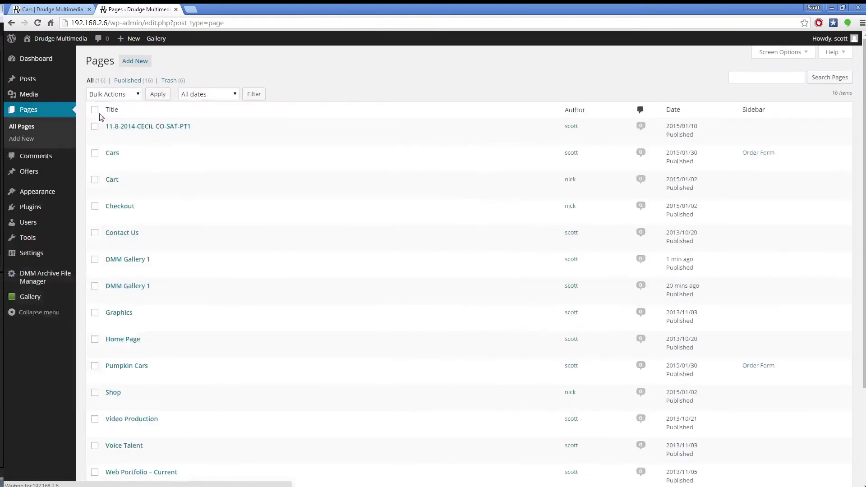
Set the DMM Gallery 1 page's current sidebar to Order Form and update the page
{"action": "left_click", "coordinate": [130, 260]}
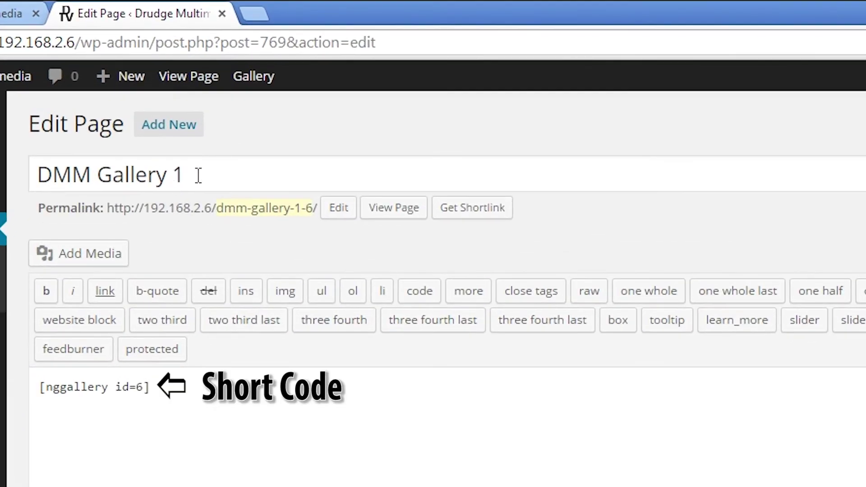
{"action": "triple_click", "coordinate": [173, 105]}
{"action": "triple_click", "coordinate": [124, 394]}
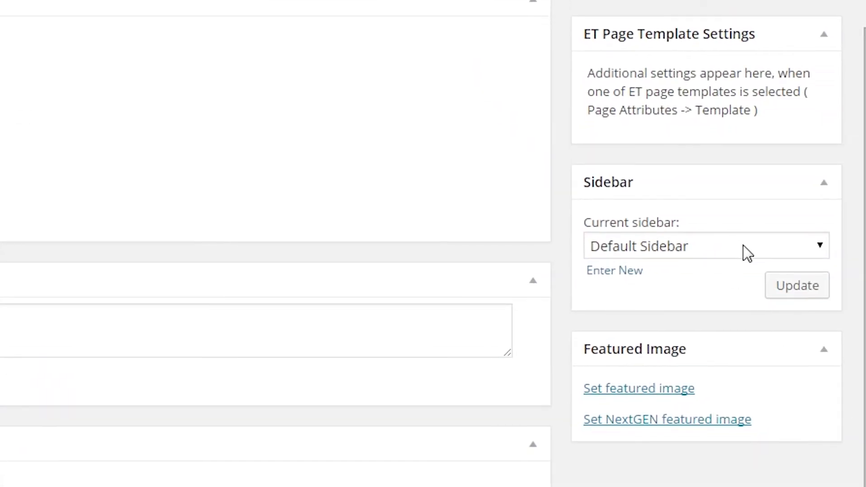
{"action": "left_click", "coordinate": [750, 250]}
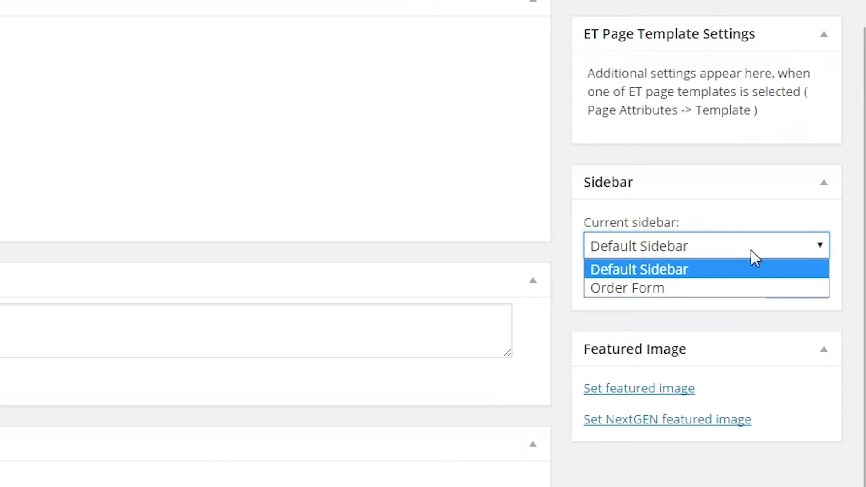
{"action": "left_click", "coordinate": [653, 289]}
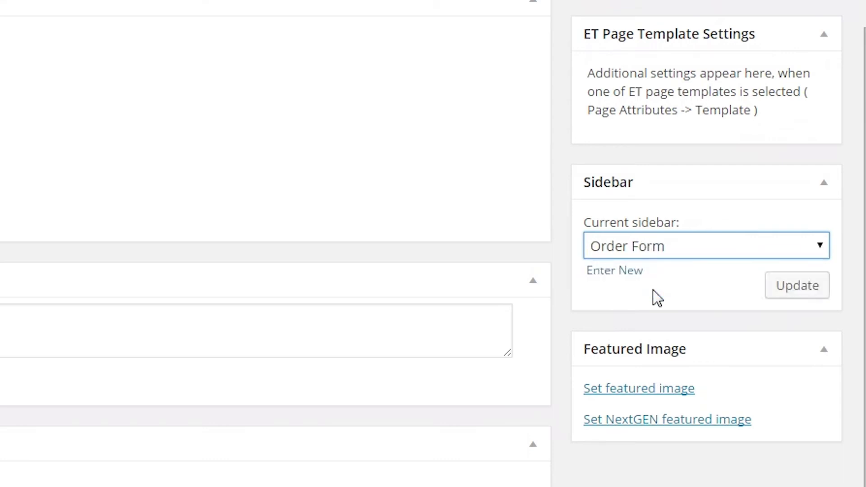
{"action": "left_click", "coordinate": [790, 291]}
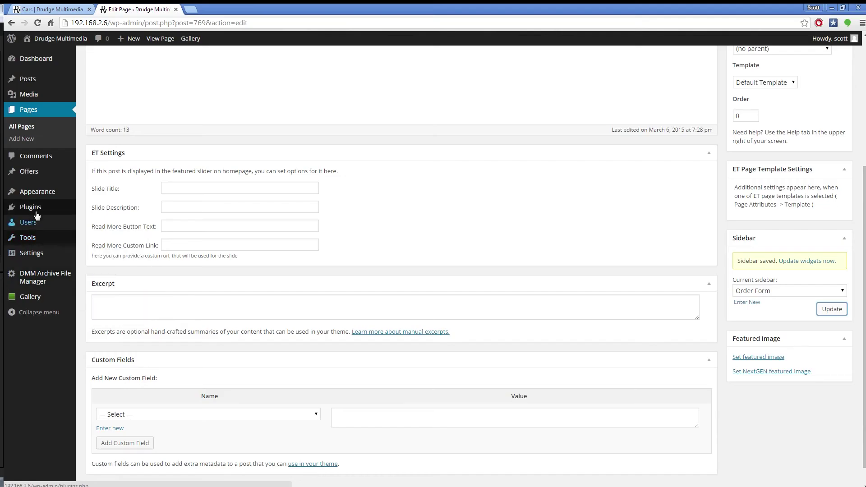
{"action": "mouse_move", "coordinate": [35, 193]}
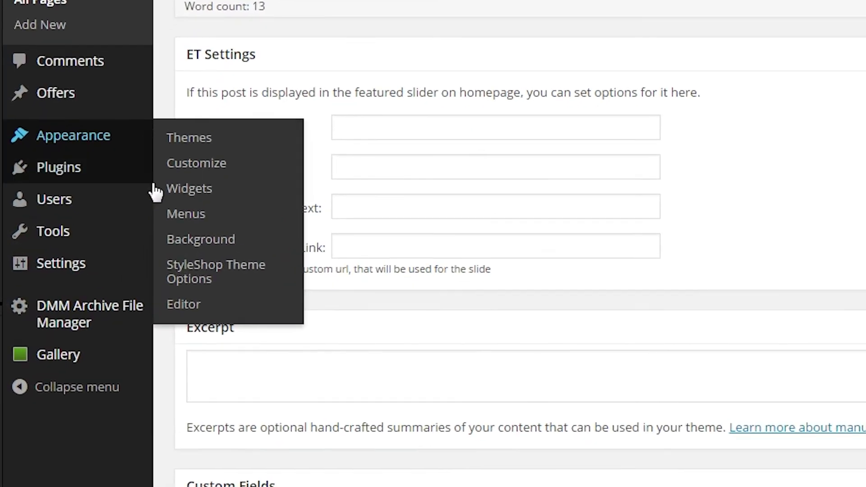
Add the DMM Gallery 1 page to the Nav Bar menu, nest it under Galleries, and save
{"action": "left_click", "coordinate": [189, 213]}
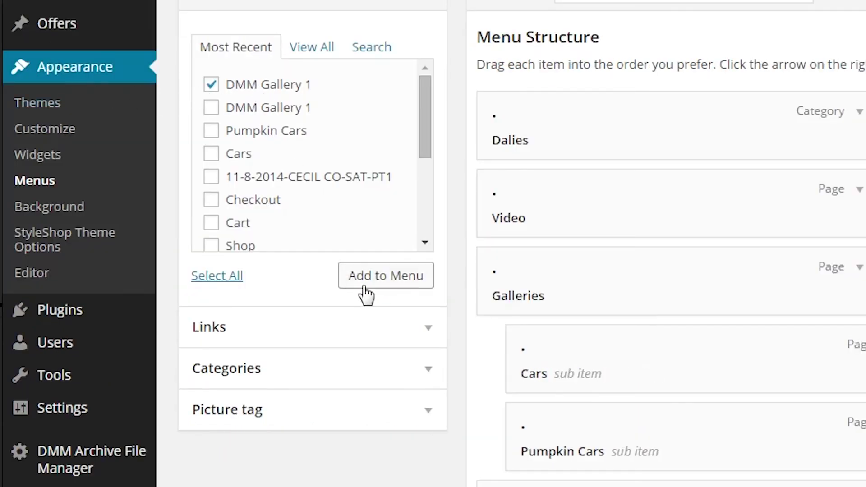
{"action": "left_click", "coordinate": [371, 280]}
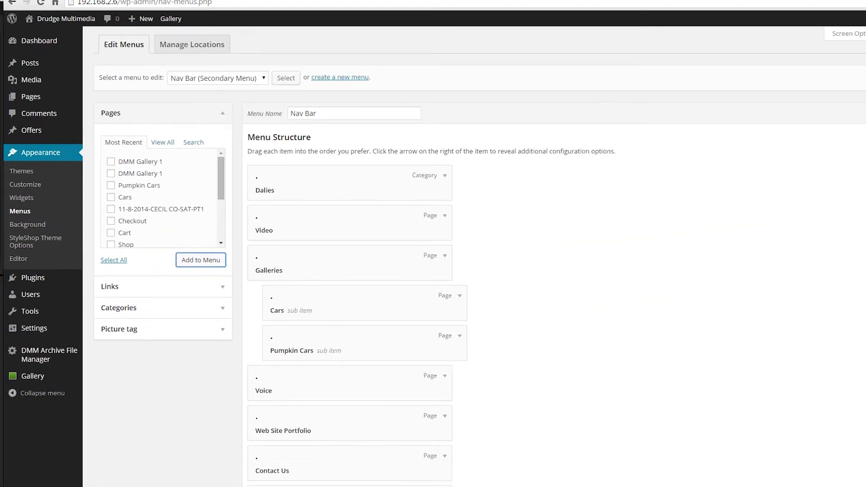
{"action": "scroll", "coordinate": [848, 420], "scroll_direction": "down", "scroll_amount": 3}
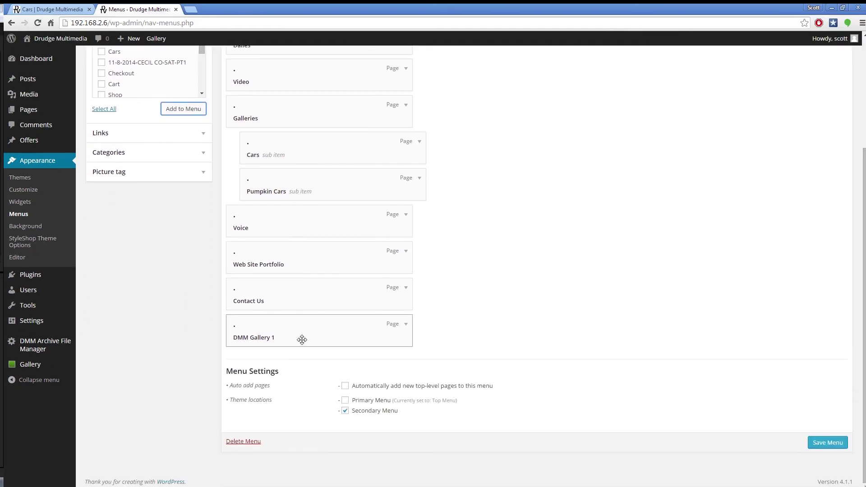
{"action": "left_click_drag", "start_coordinate": [299, 340], "coordinate": [315, 194]}
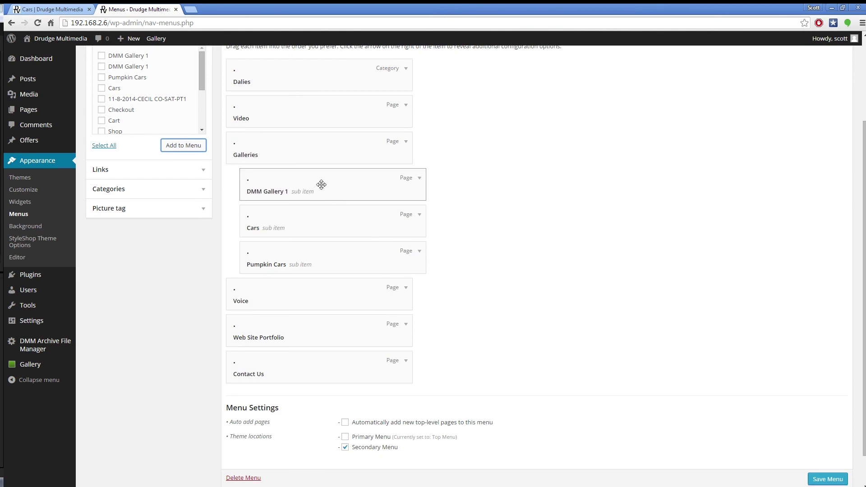
{"action": "left_click", "coordinate": [824, 481]}
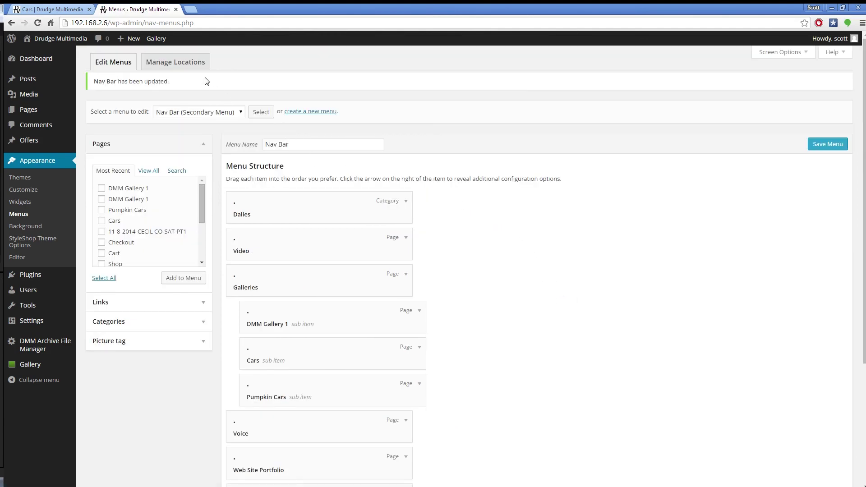
On the live site, open DMM Gallery 1 via Galleries and enlarge the red car, then advance to DSC01346
{"action": "left_click", "coordinate": [52, 9]}
{"action": "mouse_move", "coordinate": [437, 64]}
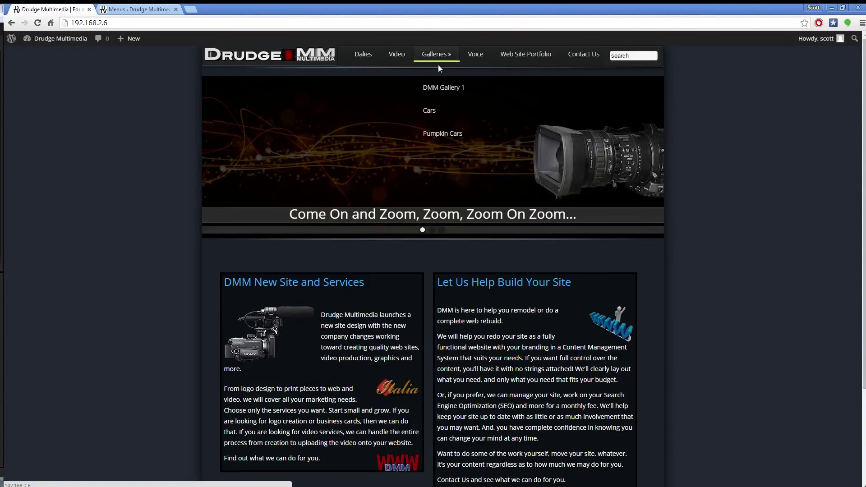
{"action": "left_click", "coordinate": [454, 87]}
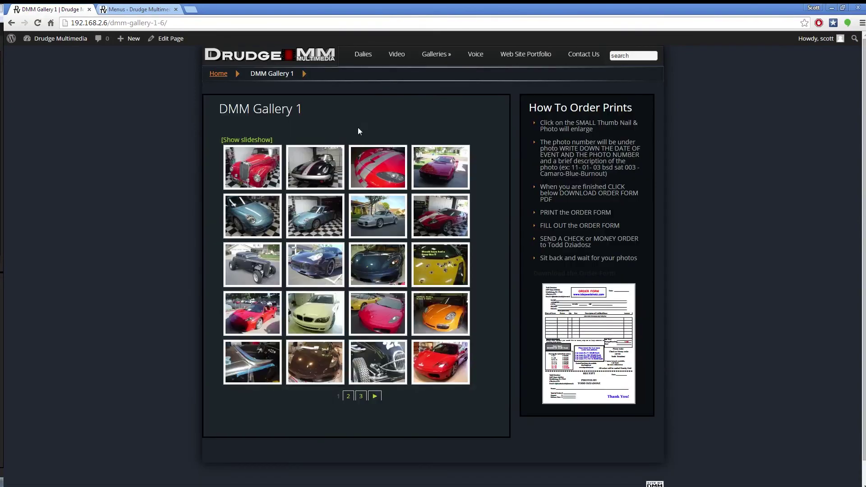
{"action": "left_click", "coordinate": [261, 177]}
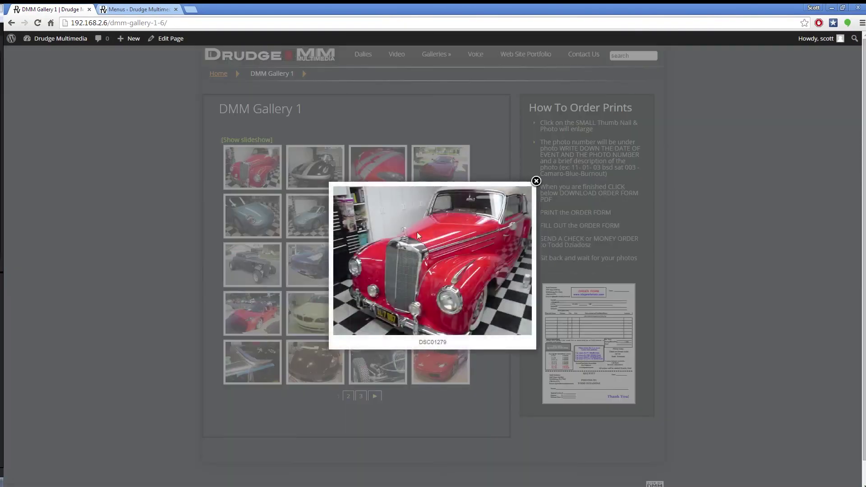
{"action": "left_click", "coordinate": [520, 262]}
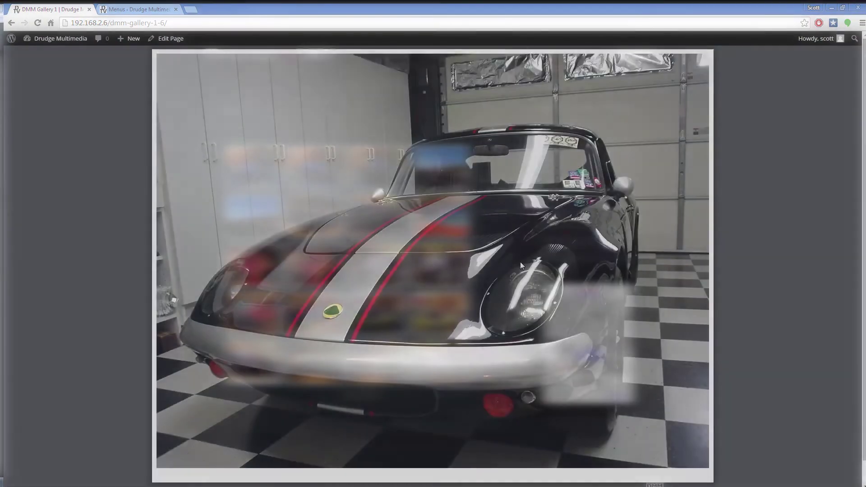